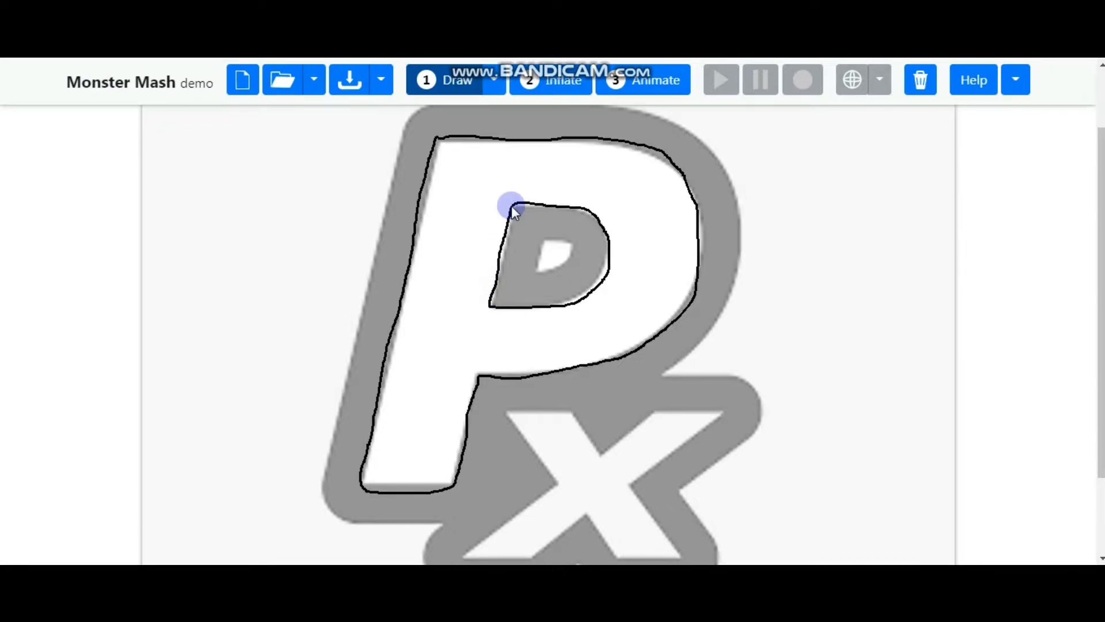
Trace the outline of the small hole inside the P's counter
{"action": "left_click", "coordinate": [543, 239]}
{"action": "left_click_drag", "start_coordinate": [561, 242], "coordinate": [568, 244]}
{"action": "left_click_drag", "start_coordinate": [536, 272], "coordinate": [539, 246]}
Trace a closed outline around the X shape below the P
{"action": "mouse_move", "coordinate": [505, 407]}
{"action": "left_mouse_down"}
{"action": "mouse_move", "coordinate": [573, 407]}
{"action": "mouse_move", "coordinate": [598, 451]}
{"action": "mouse_move", "coordinate": [655, 409]}
{"action": "mouse_move", "coordinate": [725, 411]}
{"action": "left_mouse_up"}
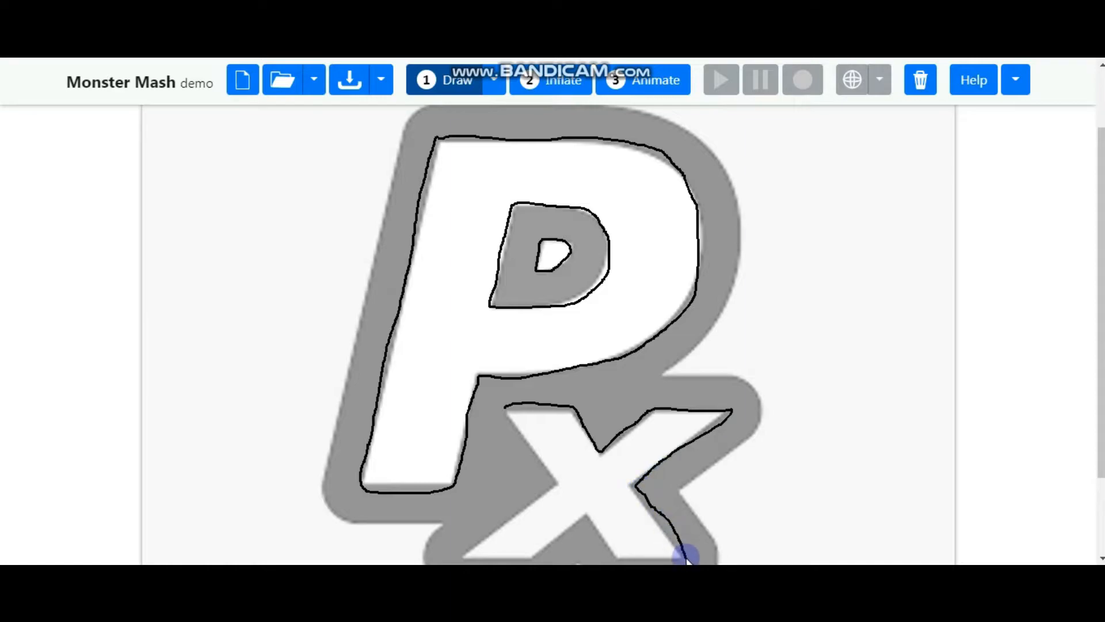
{"action": "mouse_move", "coordinate": [663, 559]}
{"action": "left_mouse_down"}
{"action": "mouse_move", "coordinate": [616, 558]}
{"action": "mouse_move", "coordinate": [585, 520]}
{"action": "mouse_move", "coordinate": [535, 558]}
{"action": "mouse_move", "coordinate": [470, 559]}
{"action": "mouse_move", "coordinate": [550, 480]}
{"action": "left_mouse_up"}
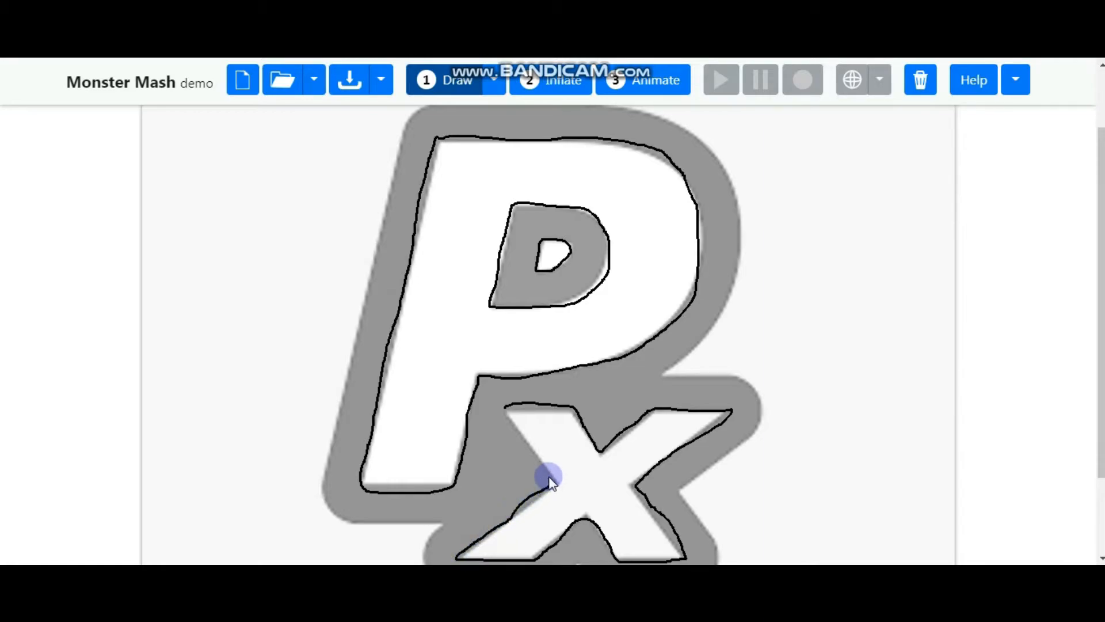
{"action": "left_click_drag", "start_coordinate": [500, 413], "coordinate": [503, 405]}
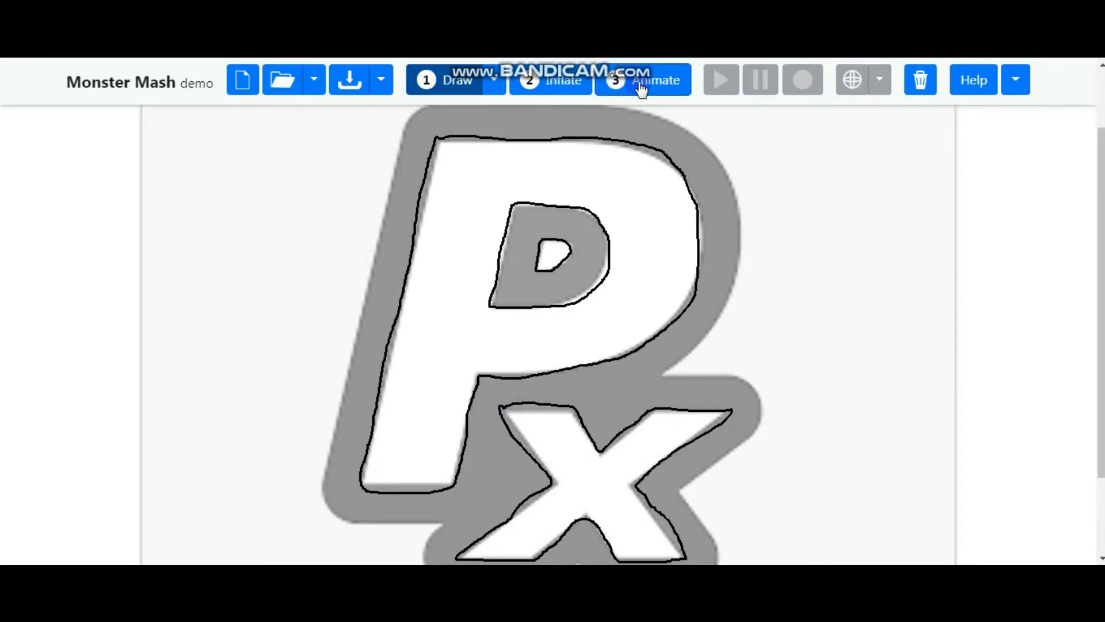
Inflate the drawing and adjust the depth layering of the P's inner parts
{"action": "left_click", "coordinate": [554, 87]}
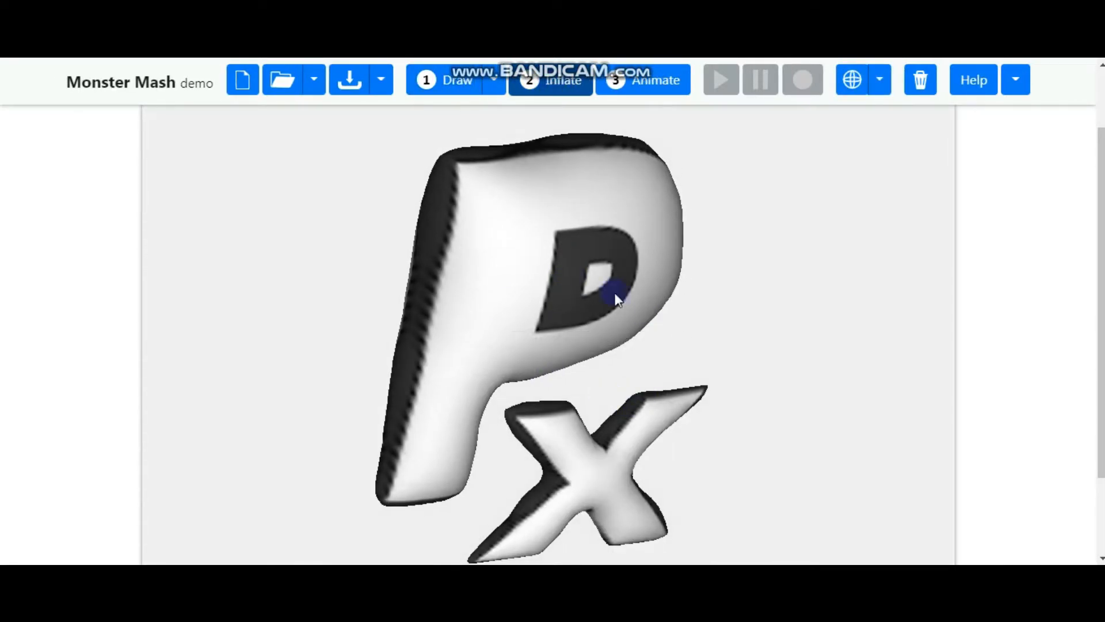
{"action": "left_click_drag", "start_coordinate": [615, 292], "coordinate": [654, 313]}
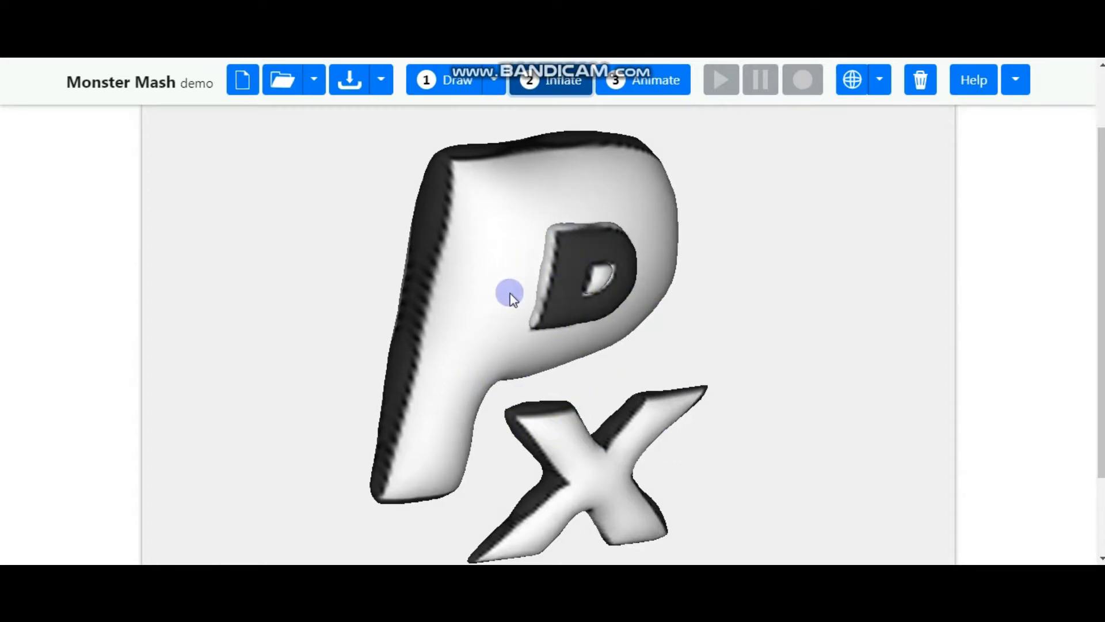
{"action": "mouse_move", "coordinate": [568, 263]}
{"action": "left_mouse_down"}
{"action": "mouse_move", "coordinate": [588, 285]}
{"action": "mouse_move", "coordinate": [723, 298]}
{"action": "mouse_move", "coordinate": [626, 296]}
{"action": "left_mouse_up"}
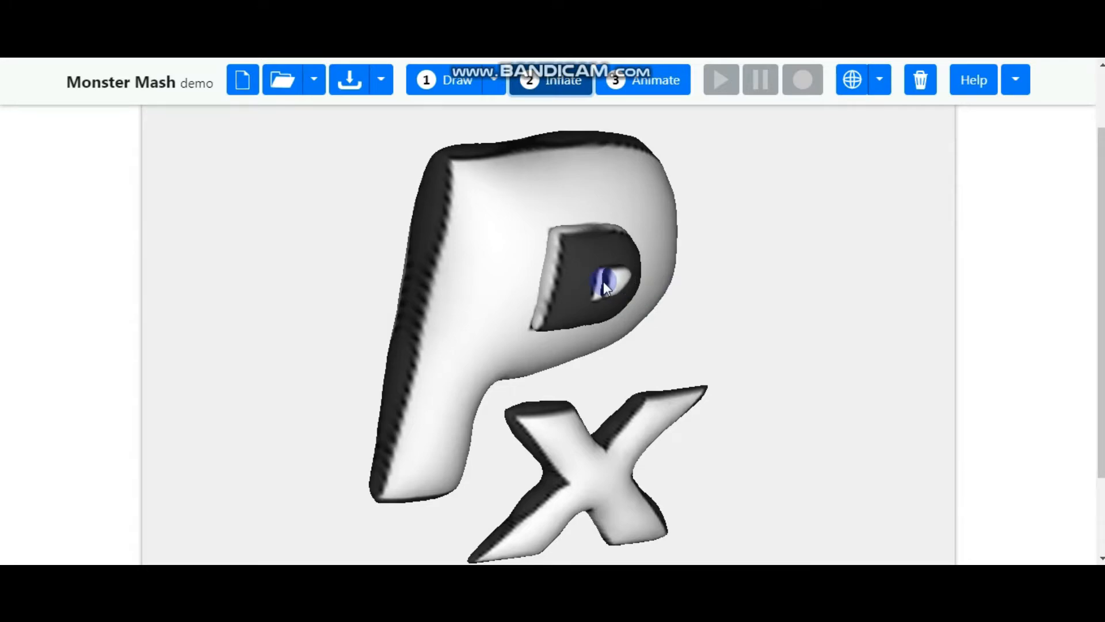
{"action": "left_click_drag", "start_coordinate": [599, 282], "coordinate": [600, 282]}
{"action": "mouse_move", "coordinate": [572, 443]}
{"action": "left_mouse_down"}
{"action": "mouse_move", "coordinate": [681, 419]}
{"action": "mouse_move", "coordinate": [646, 444]}
{"action": "mouse_move", "coordinate": [584, 441]}
{"action": "mouse_move", "coordinate": [579, 427]}
{"action": "left_mouse_up"}
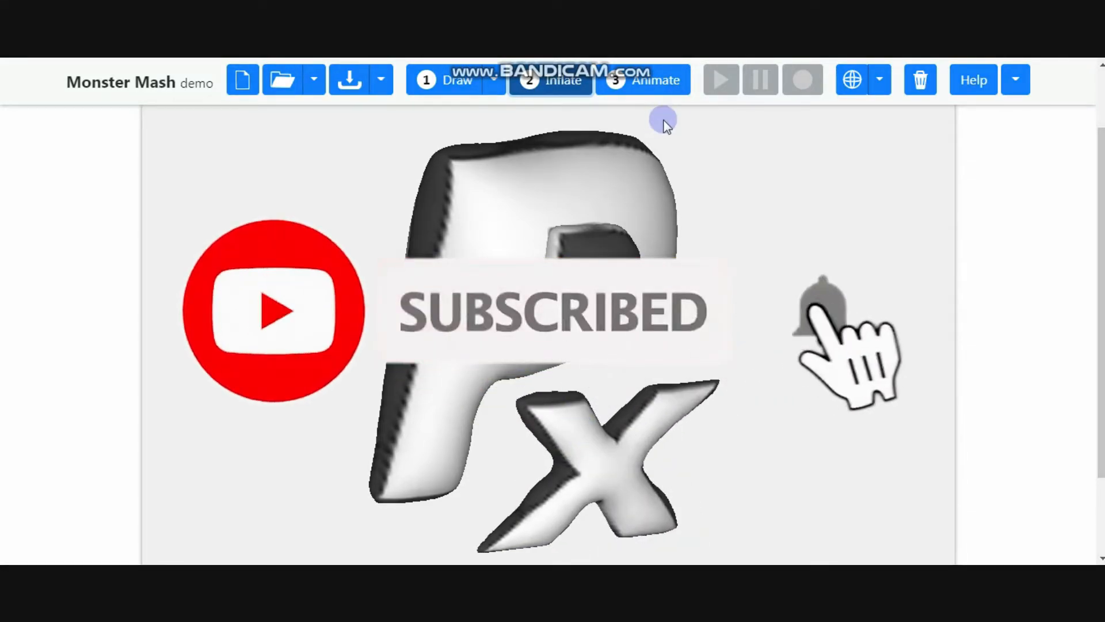
Switch to Animate mode and start playing the animation
{"action": "left_click", "coordinate": [657, 84]}
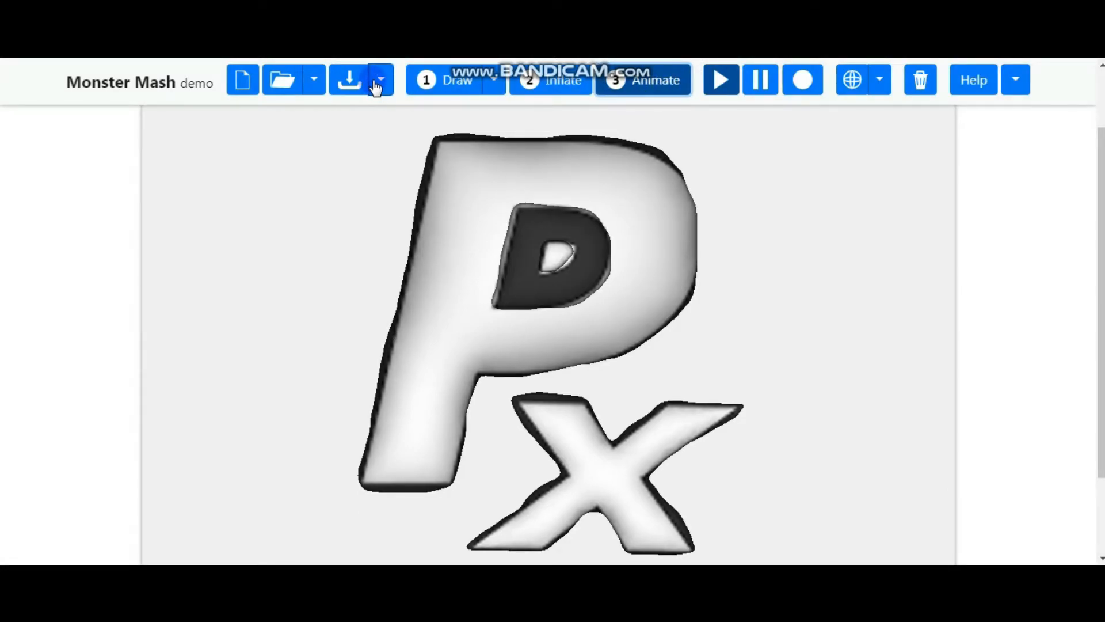
{"action": "left_click", "coordinate": [380, 81]}
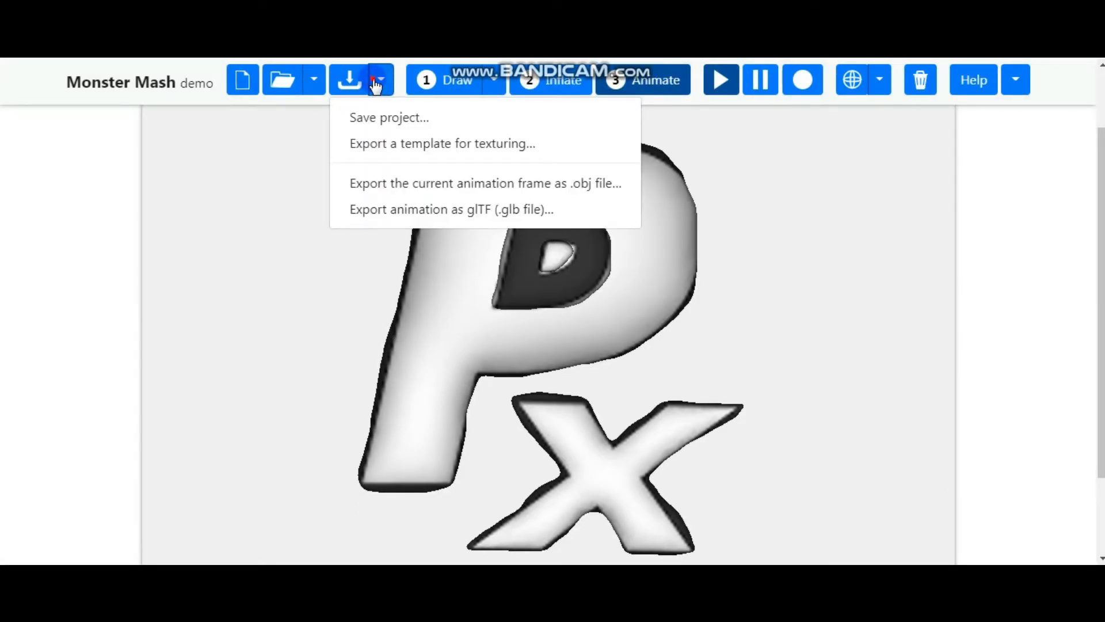
{"action": "left_click", "coordinate": [376, 85]}
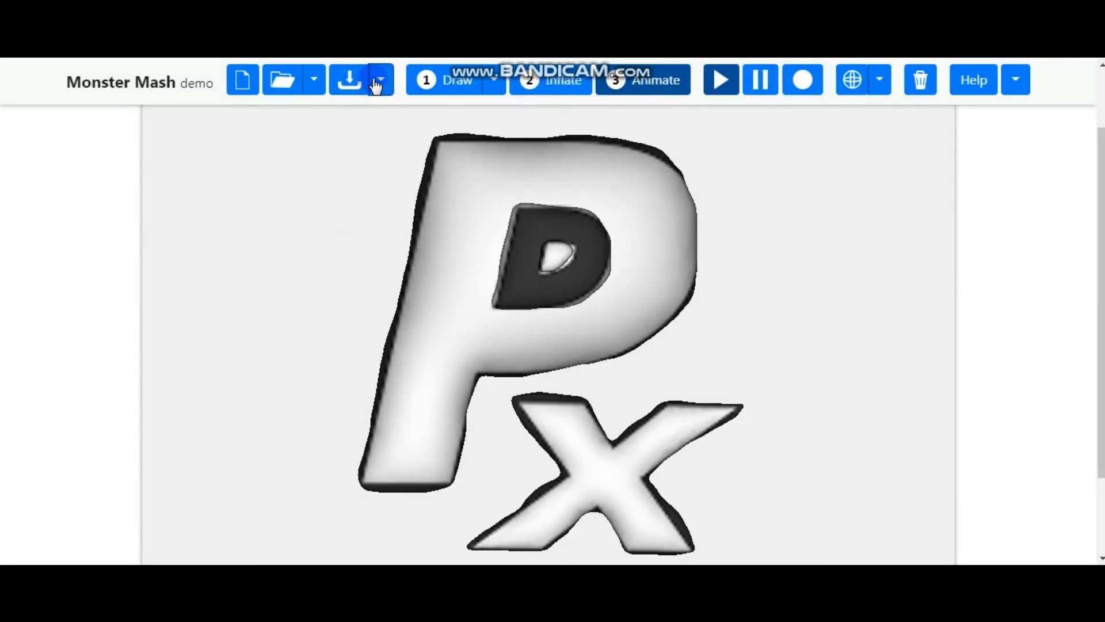
{"action": "left_click", "coordinate": [315, 83]}
{"action": "left_click", "coordinate": [318, 89]}
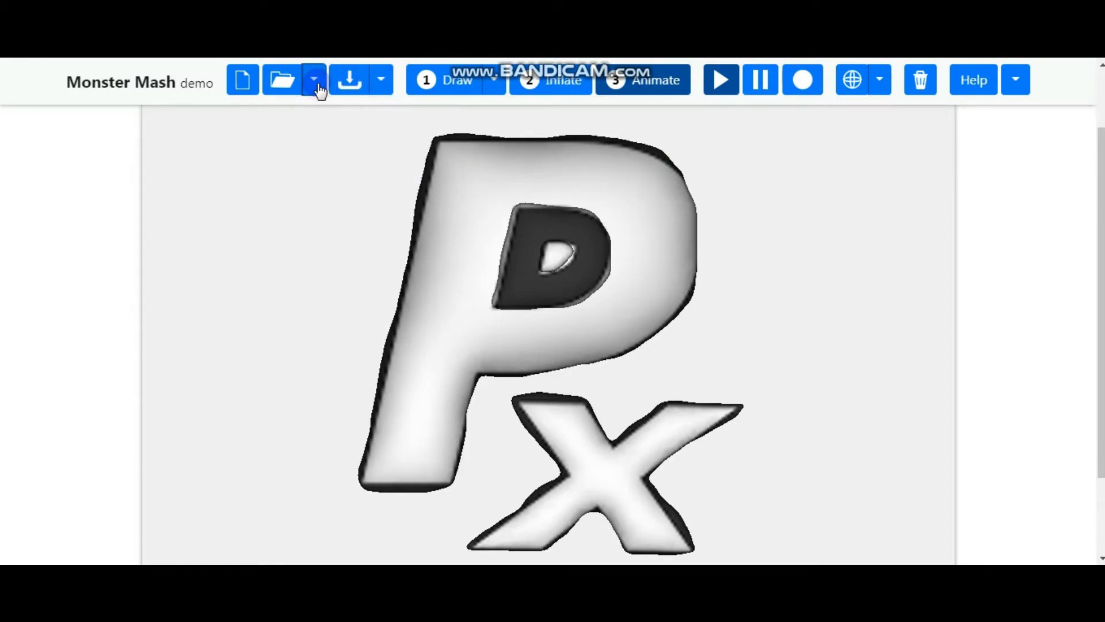
{"action": "left_click", "coordinate": [722, 83]}
Export the animation as a glTF (.glb) file with the default export settings
{"action": "left_click", "coordinate": [495, 84]}
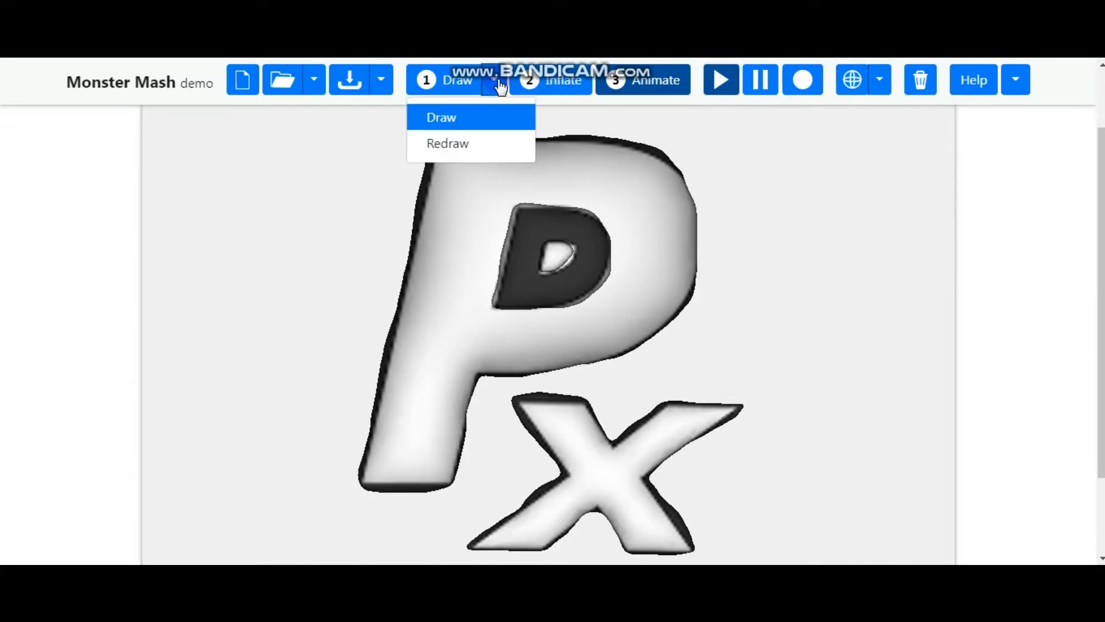
{"action": "left_click", "coordinate": [499, 84]}
{"action": "left_click", "coordinate": [379, 84]}
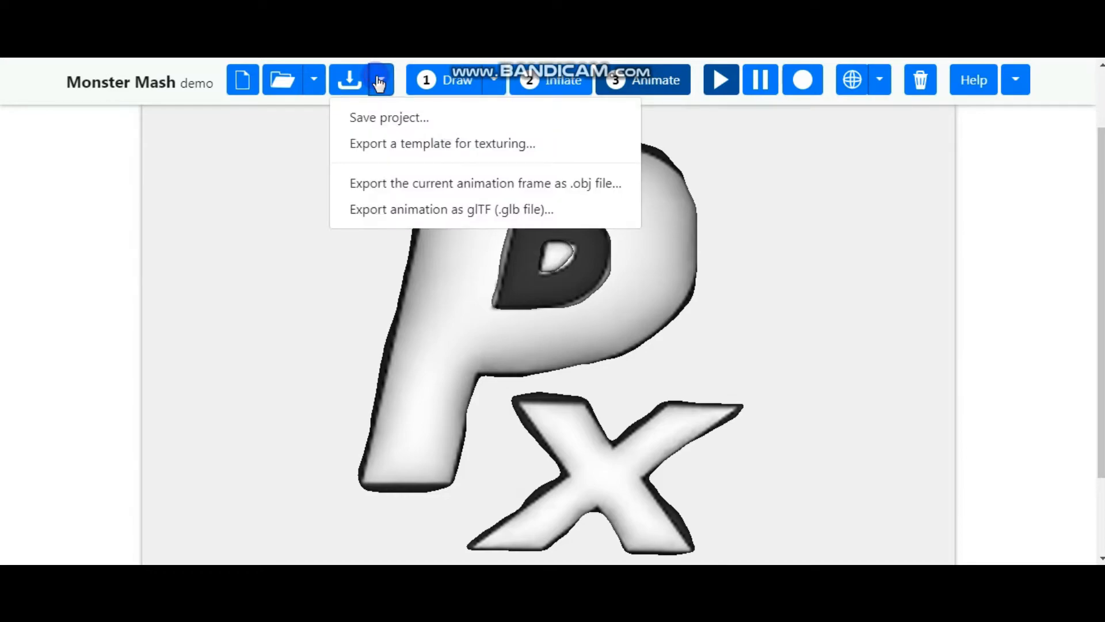
{"action": "left_click", "coordinate": [429, 210]}
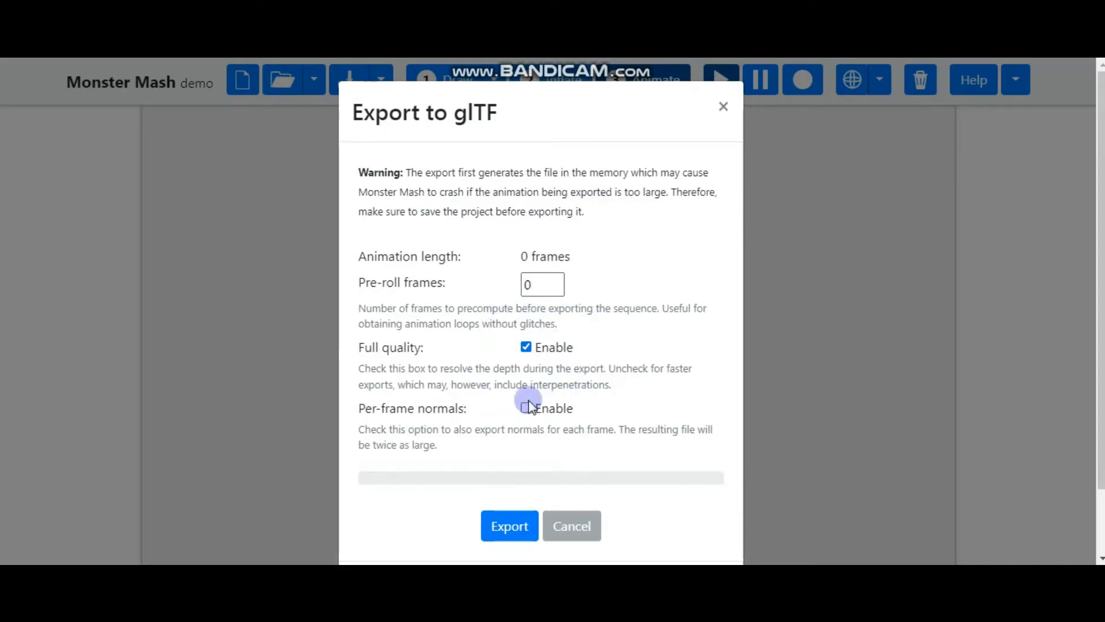
{"action": "left_click", "coordinate": [515, 534]}
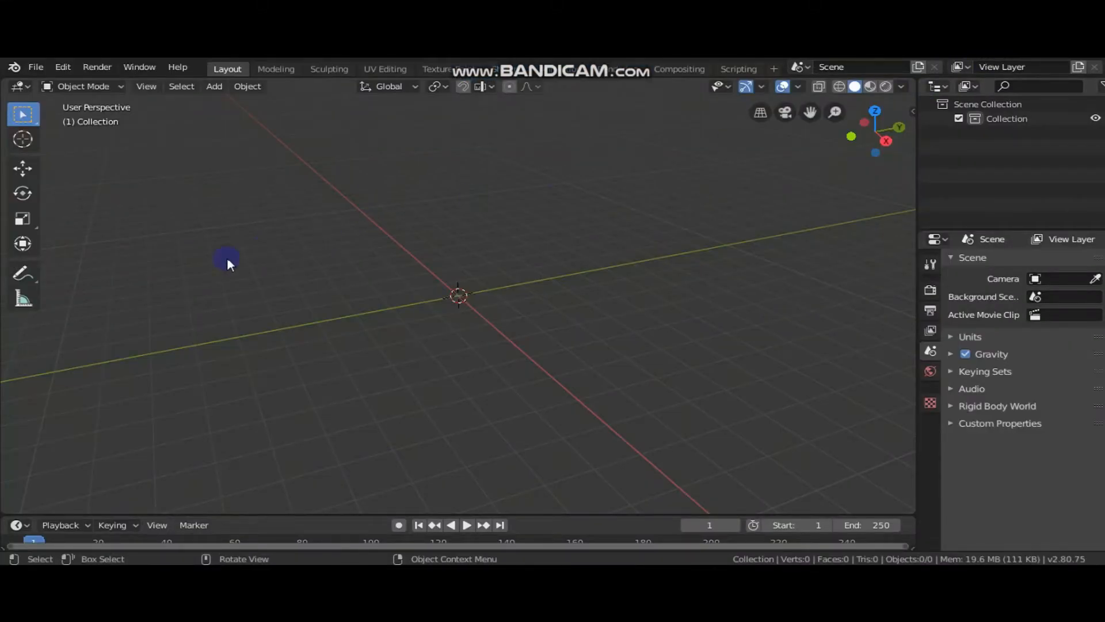
Switch to Blender and import the glTF file mm_project (2).glb from the Downloads folder
{"action": "left_click", "coordinate": [38, 67]}
{"action": "mouse_move", "coordinate": [57, 84]}
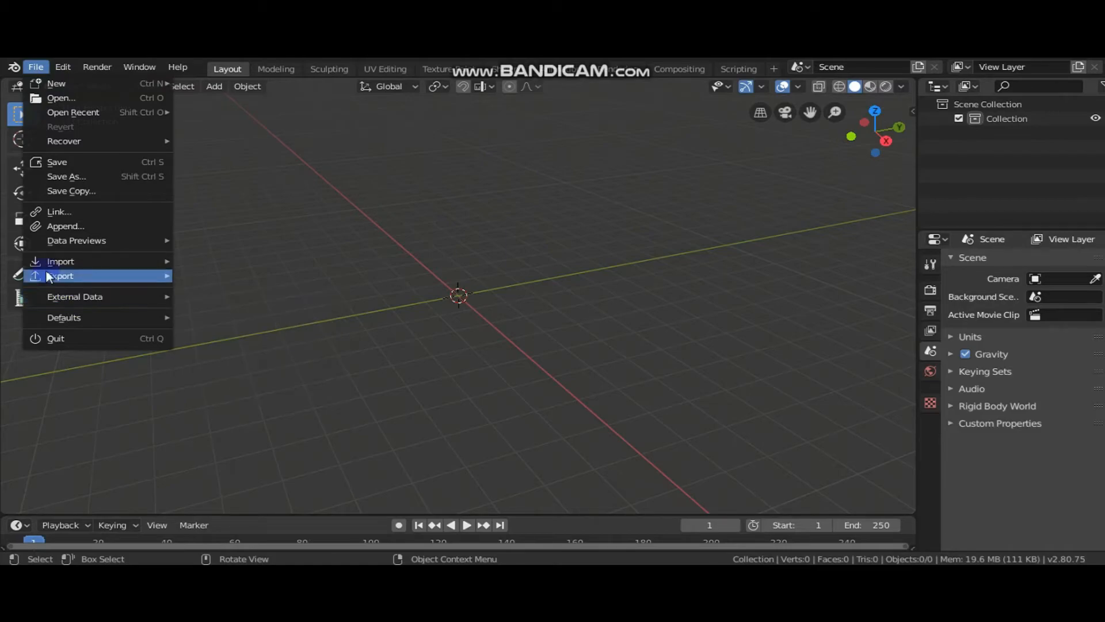
{"action": "mouse_move", "coordinate": [87, 266]}
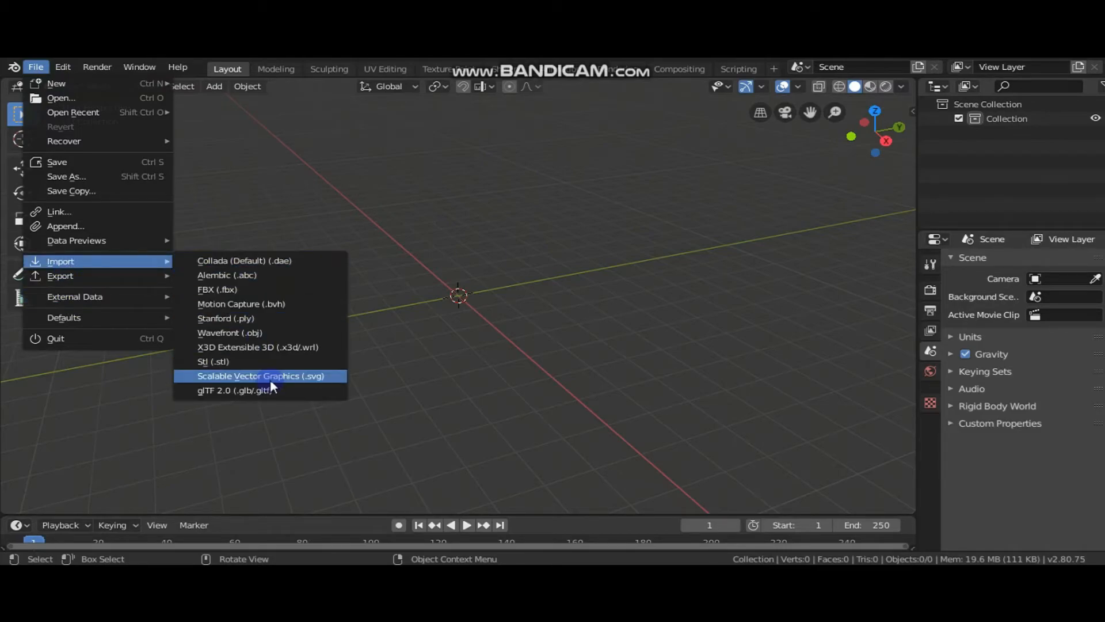
{"action": "left_click", "coordinate": [238, 390]}
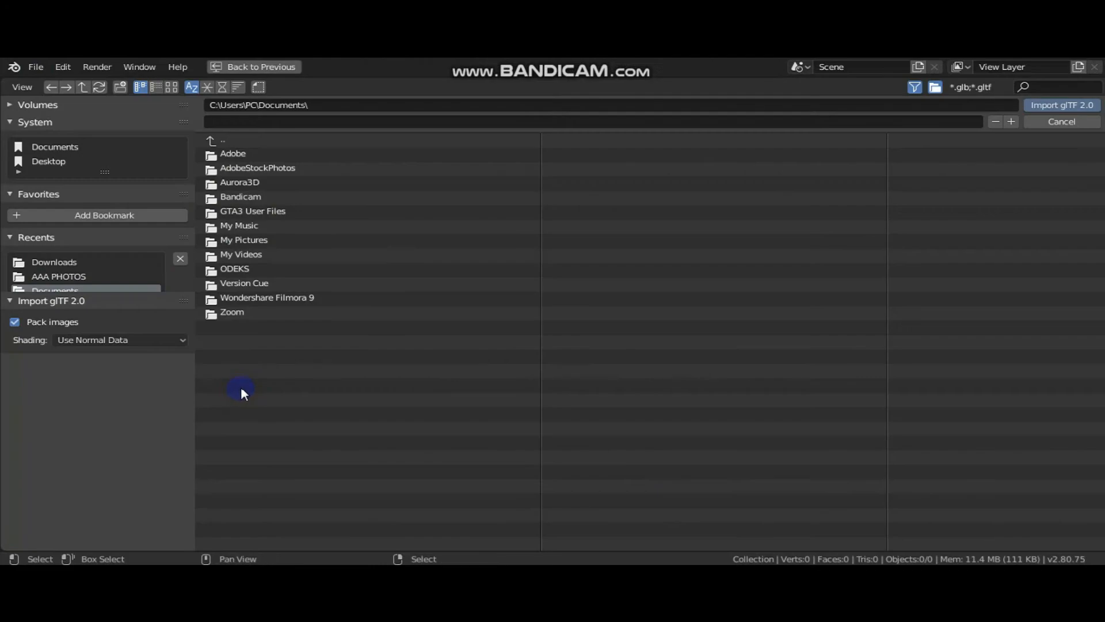
{"action": "left_click", "coordinate": [64, 262]}
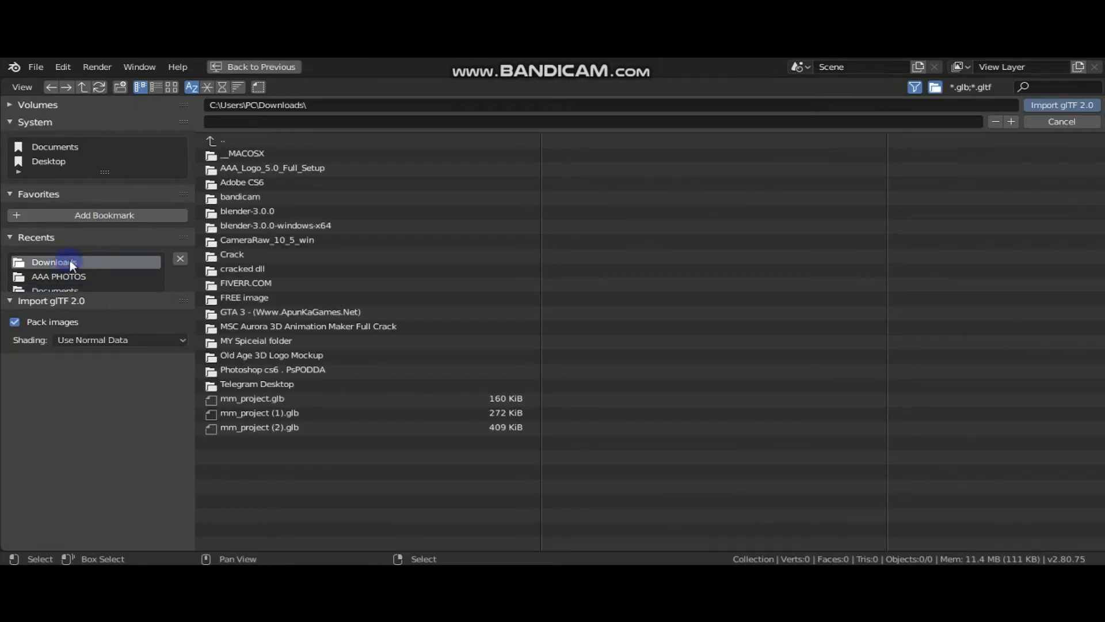
{"action": "left_click", "coordinate": [333, 429]}
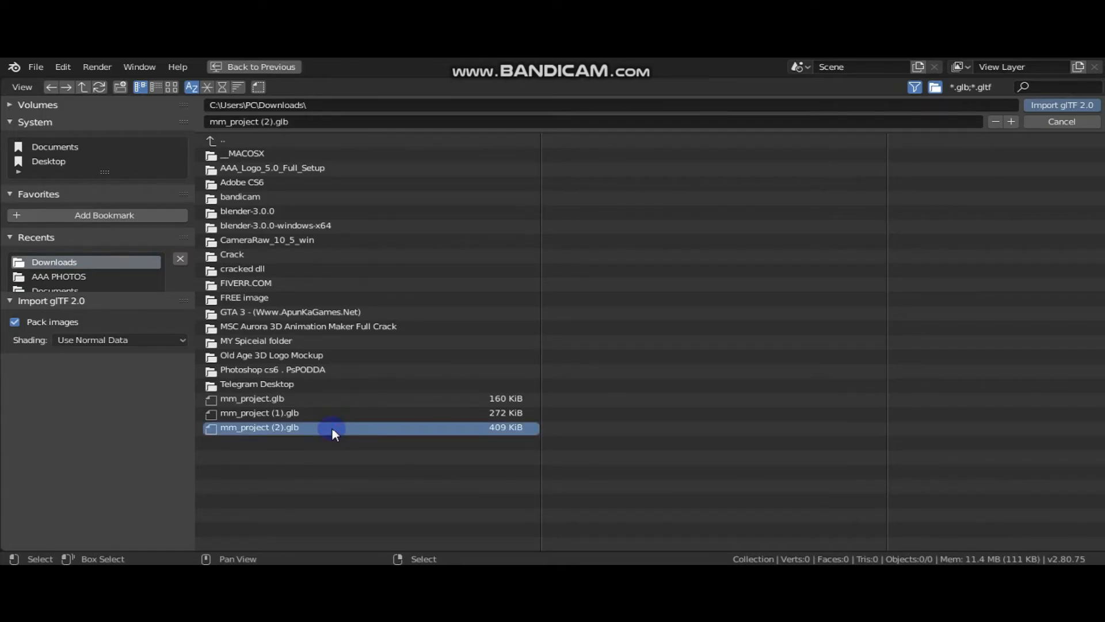
{"action": "double_click", "coordinate": [331, 427]}
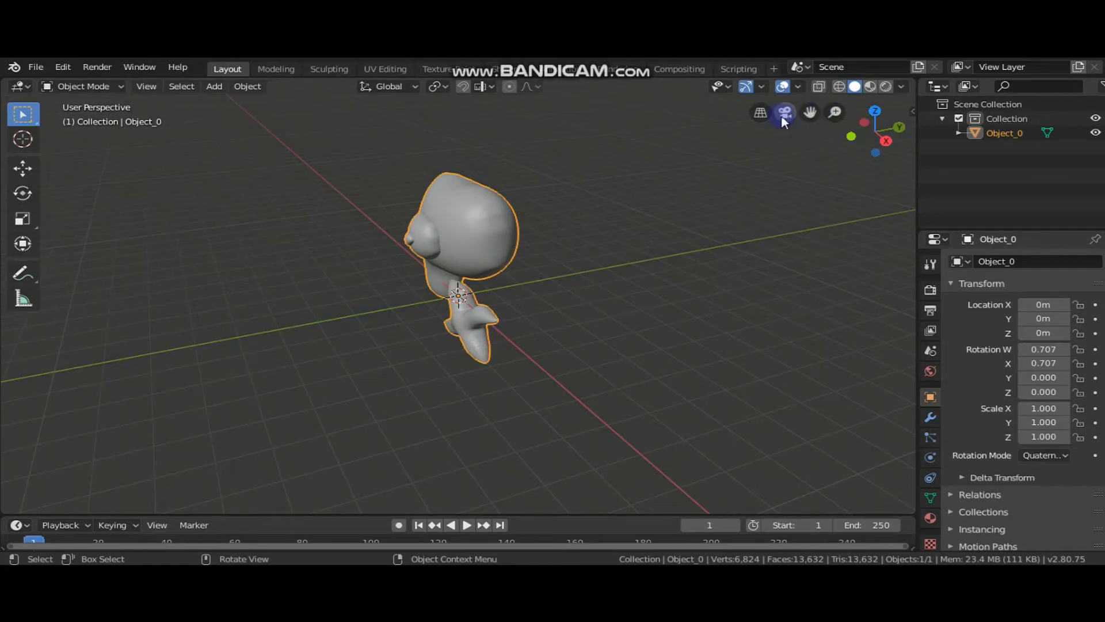
Inspect the imported Px model from the front and switch the viewport to wireframe shading
{"action": "left_click_drag", "start_coordinate": [883, 139], "coordinate": [992, 140]}
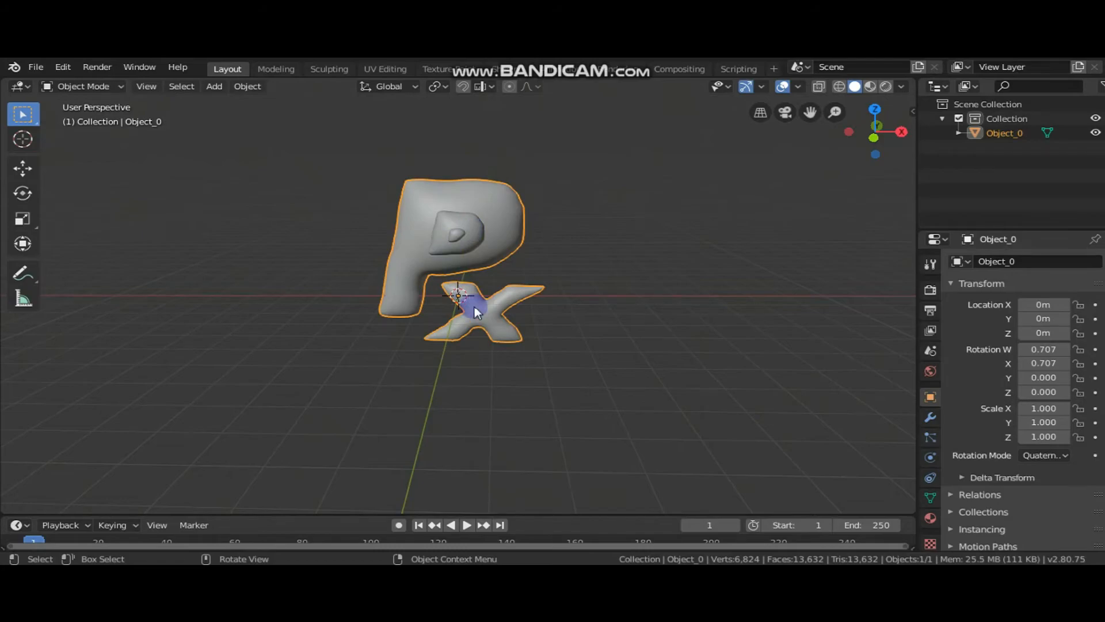
{"action": "left_click_drag", "start_coordinate": [478, 317], "coordinate": [482, 318]}
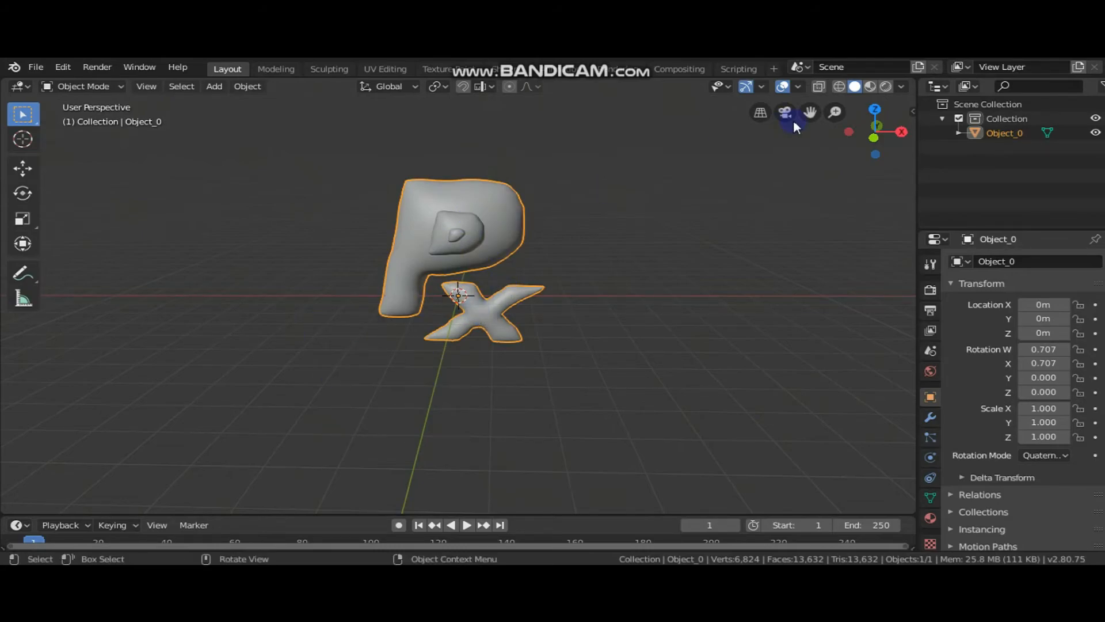
{"action": "left_click_drag", "start_coordinate": [812, 112], "coordinate": [789, 170]}
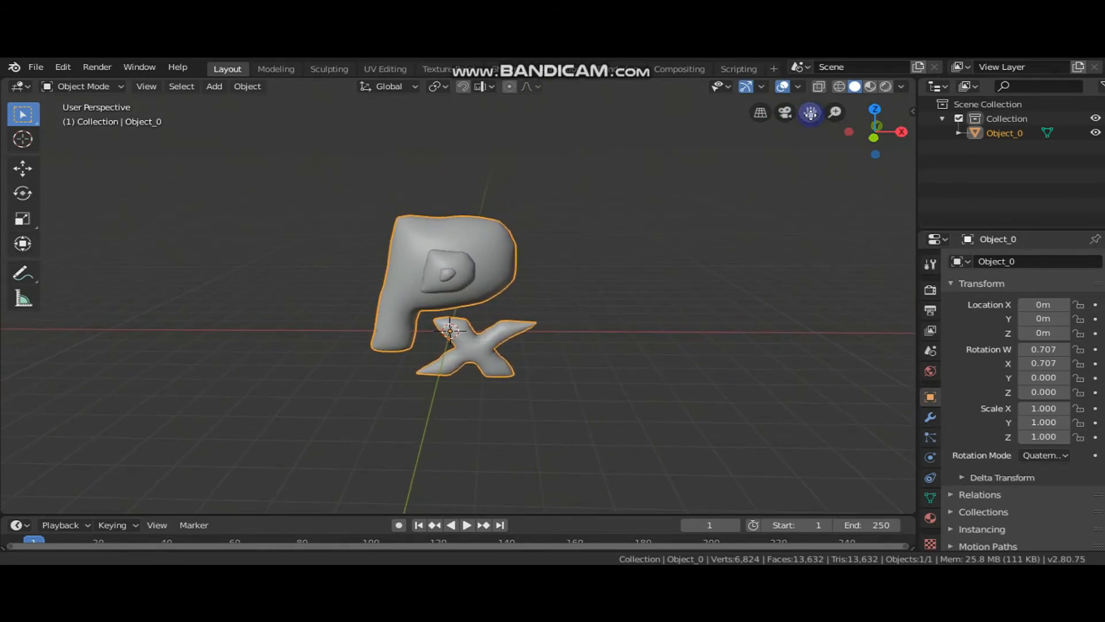
{"action": "scroll", "coordinate": [675, 288], "scroll_direction": "up", "scroll_amount": 3}
{"action": "scroll", "coordinate": [677, 290], "scroll_direction": "up", "scroll_amount": 1}
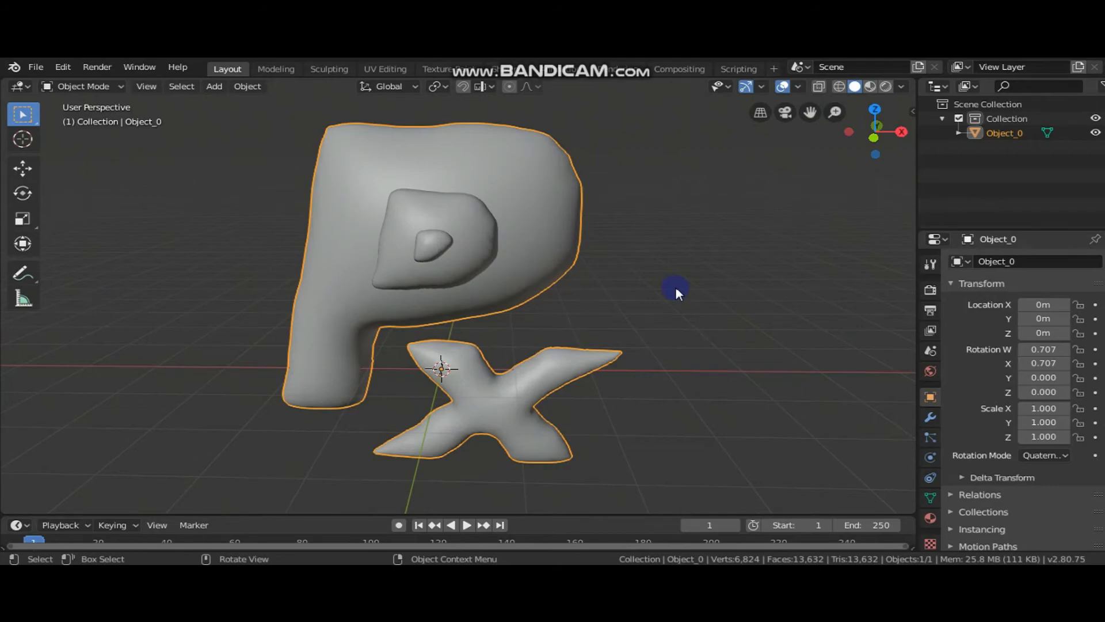
{"action": "mouse_move", "coordinate": [897, 133]}
{"action": "left_mouse_down"}
{"action": "mouse_move", "coordinate": [748, 150]}
{"action": "mouse_move", "coordinate": [933, 146]}
{"action": "mouse_move", "coordinate": [965, 141]}
{"action": "mouse_move", "coordinate": [865, 145]}
{"action": "mouse_move", "coordinate": [1026, 130]}
{"action": "mouse_move", "coordinate": [950, 130]}
{"action": "mouse_move", "coordinate": [1036, 130]}
{"action": "mouse_move", "coordinate": [894, 134]}
{"action": "mouse_move", "coordinate": [1065, 134]}
{"action": "mouse_move", "coordinate": [898, 133]}
{"action": "left_mouse_up"}
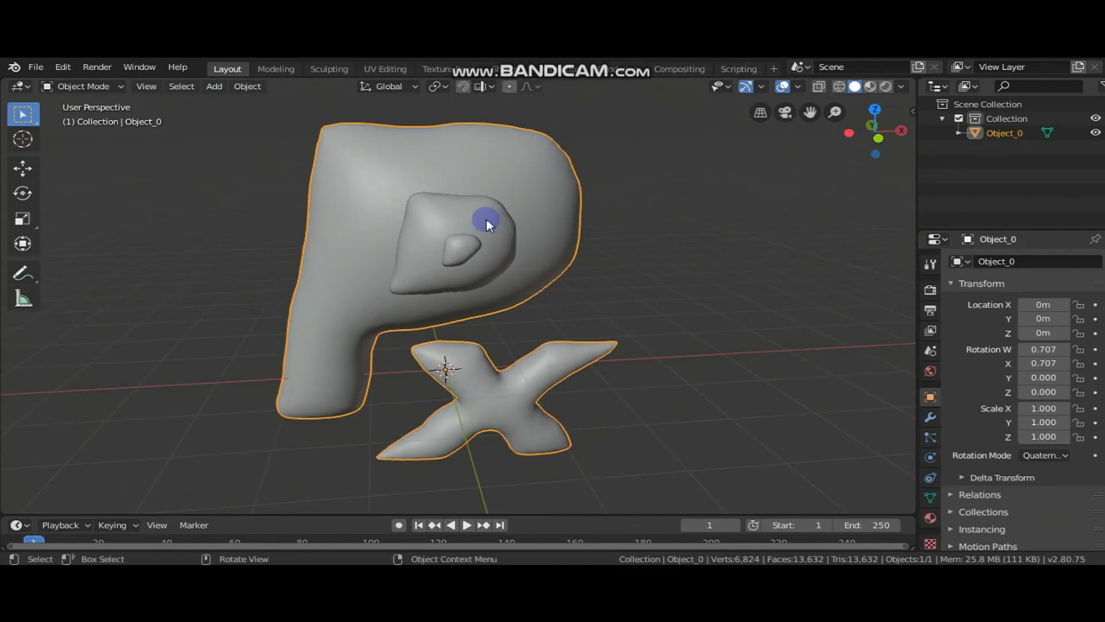
{"action": "left_click", "coordinate": [840, 86]}
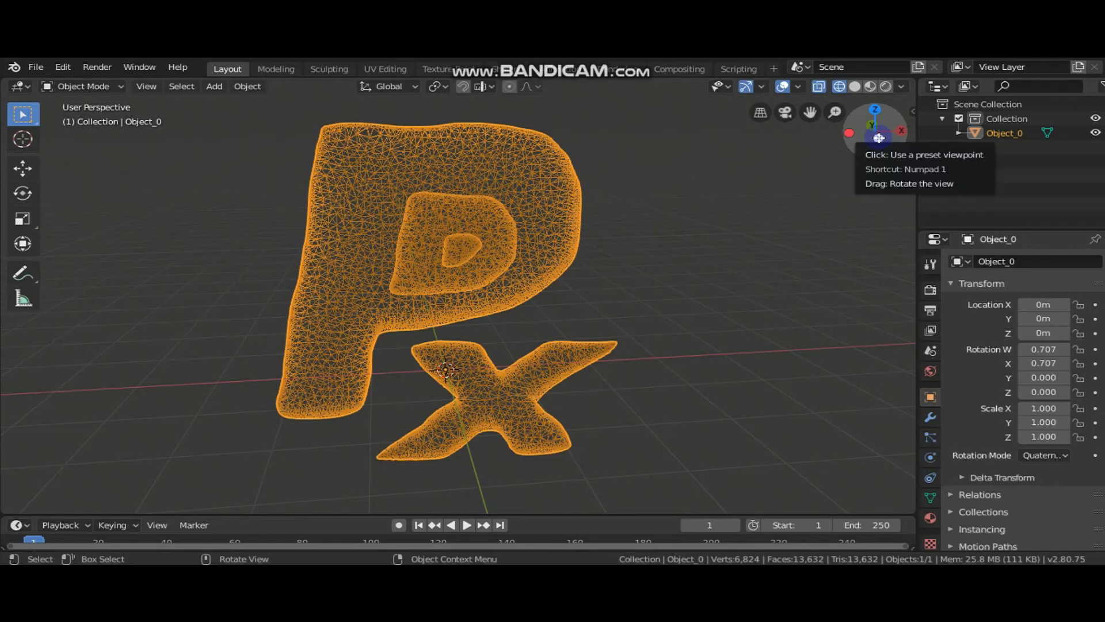
{"action": "mouse_move", "coordinate": [879, 137]}
{"action": "left_mouse_down"}
{"action": "mouse_move", "coordinate": [601, 144]}
{"action": "mouse_move", "coordinate": [898, 136]}
{"action": "left_mouse_up"}
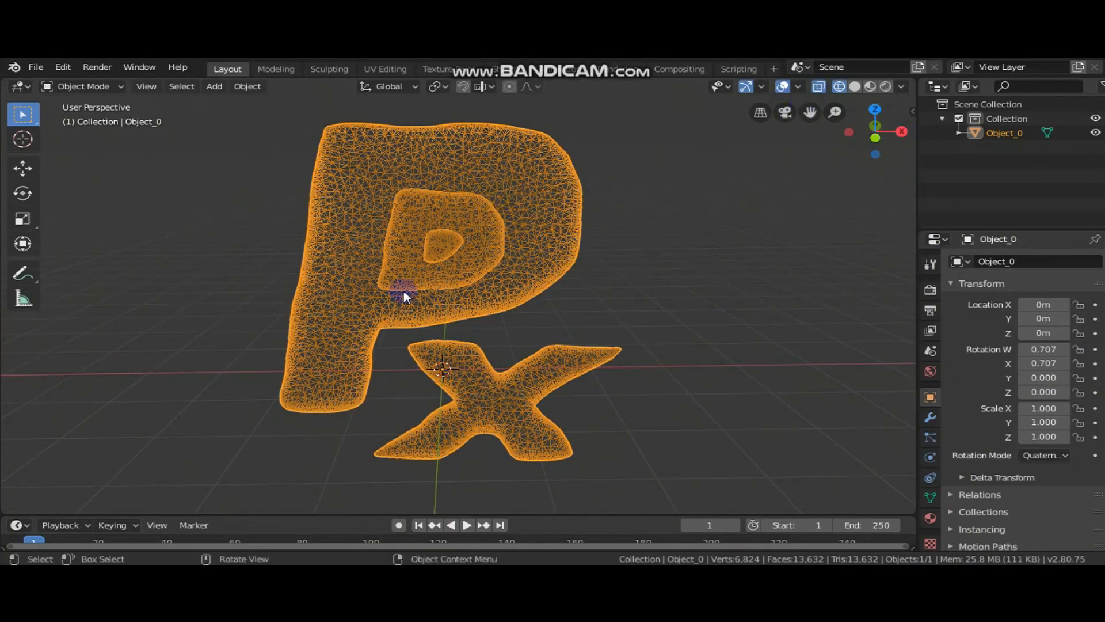